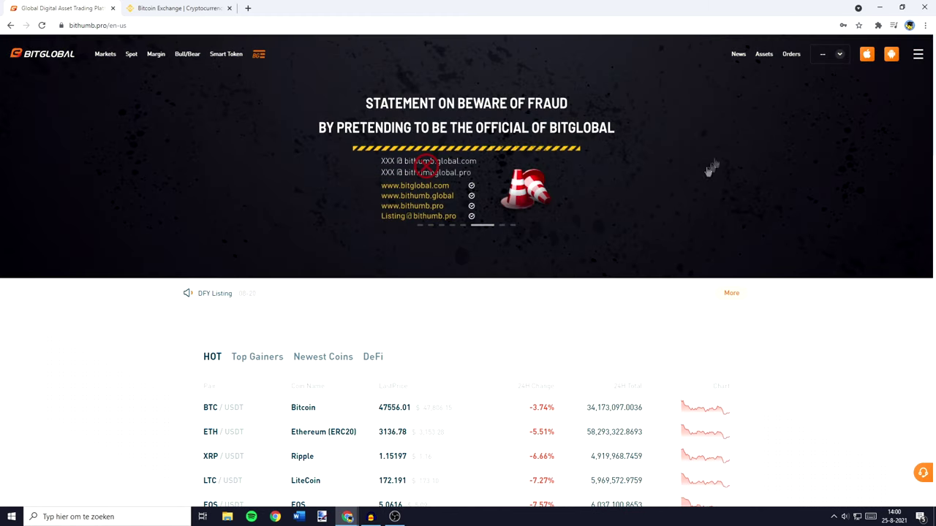
# Show the Assets dropdown in BitGlobal's top navigation to reveal the deposit and withdrawal options
pyautogui.moveTo(759, 65)
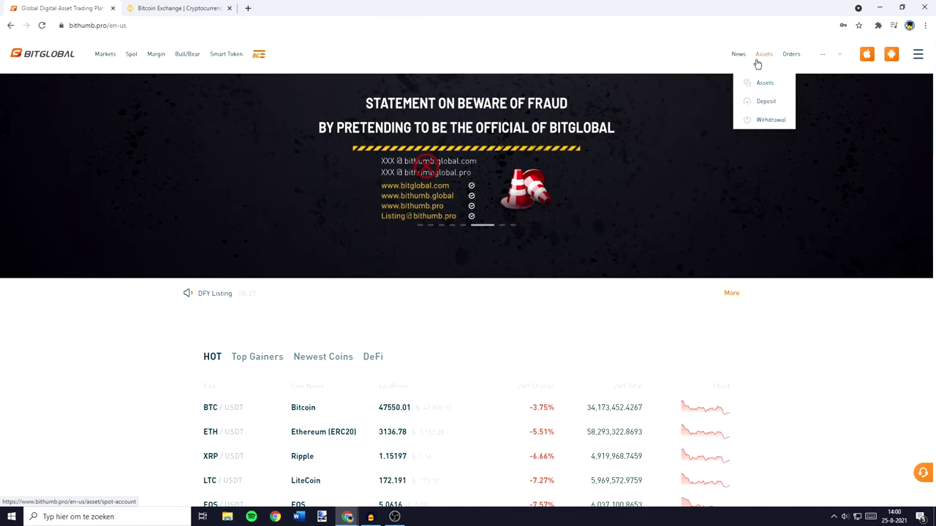
# Select BTC on BitGlobal's Deposit page, copy its deposit address, and switch to the Binance tab
pyautogui.click(763, 102)
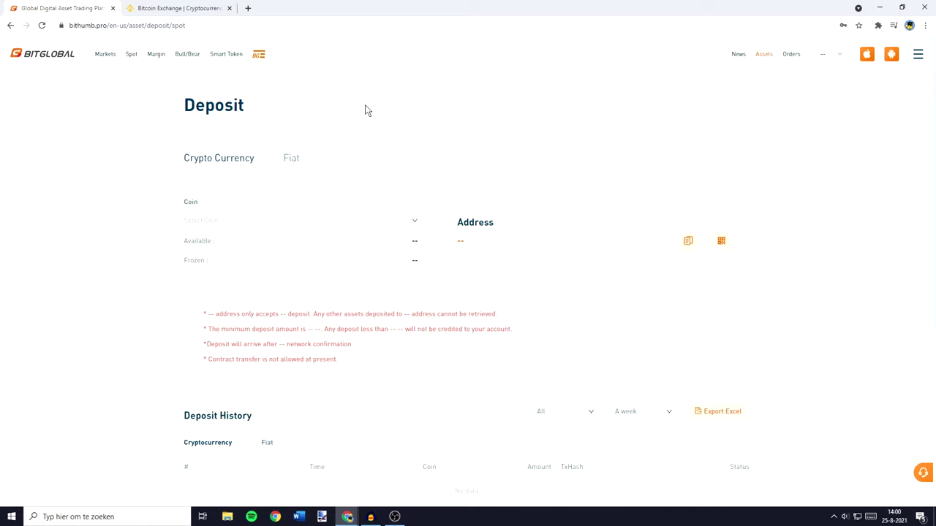
pyautogui.click(283, 225)
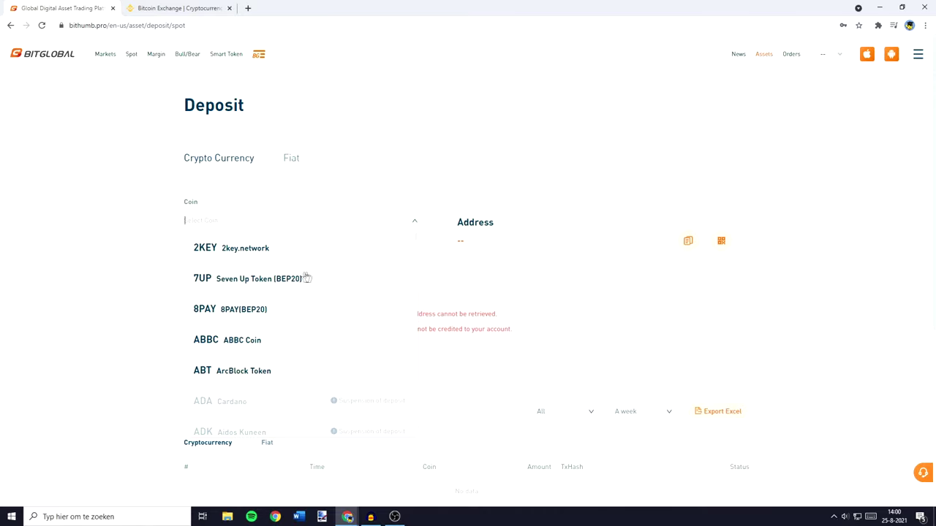
pyautogui.scroll(-5, 307, 278)
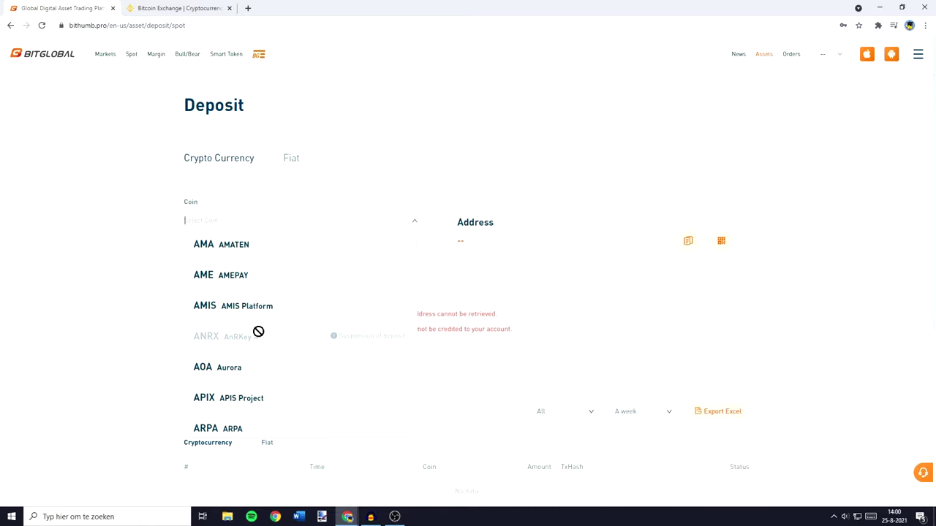
pyautogui.scroll(-2, 345, 322)
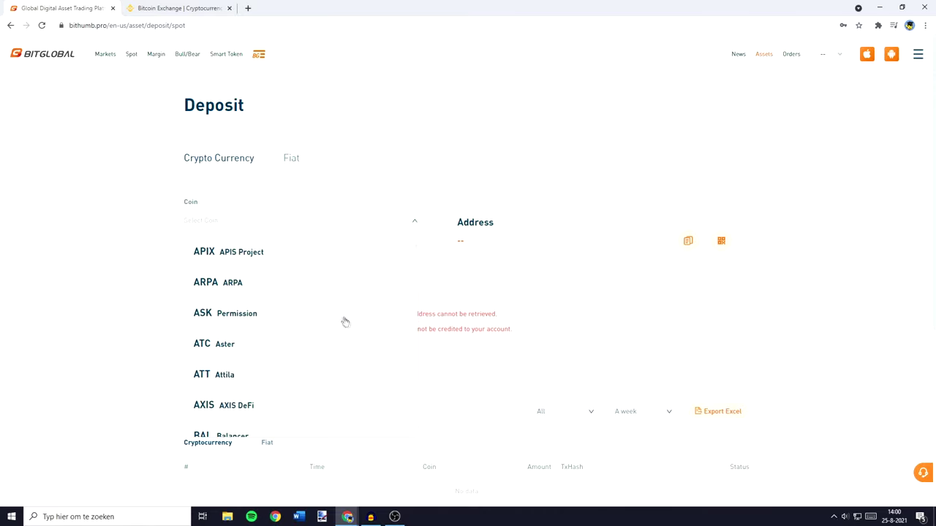
pyautogui.scroll(-5, 340, 321)
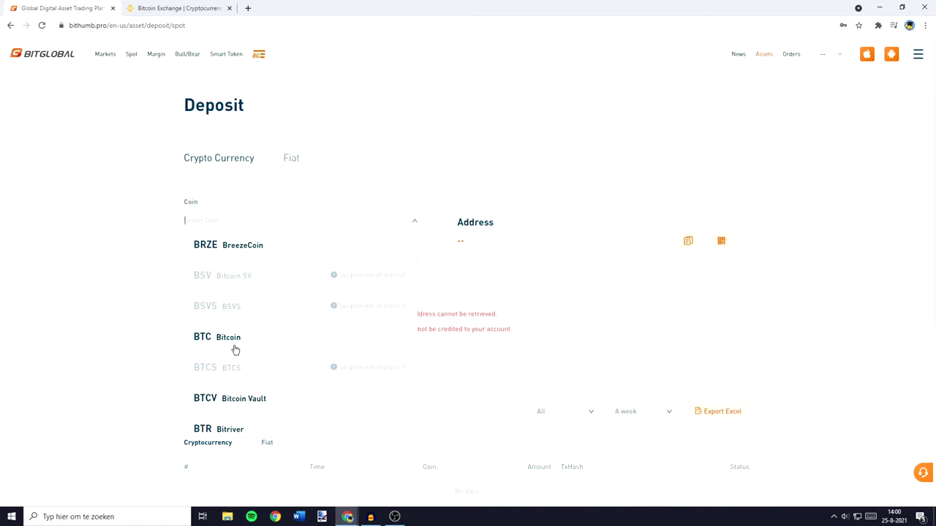
pyautogui.click(253, 338)
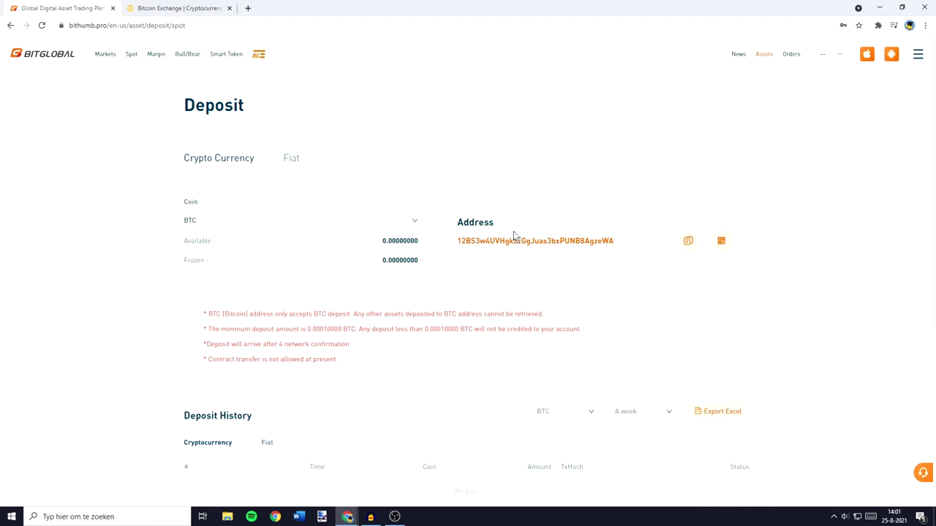
pyautogui.click(693, 248)
pyautogui.click(173, 4)
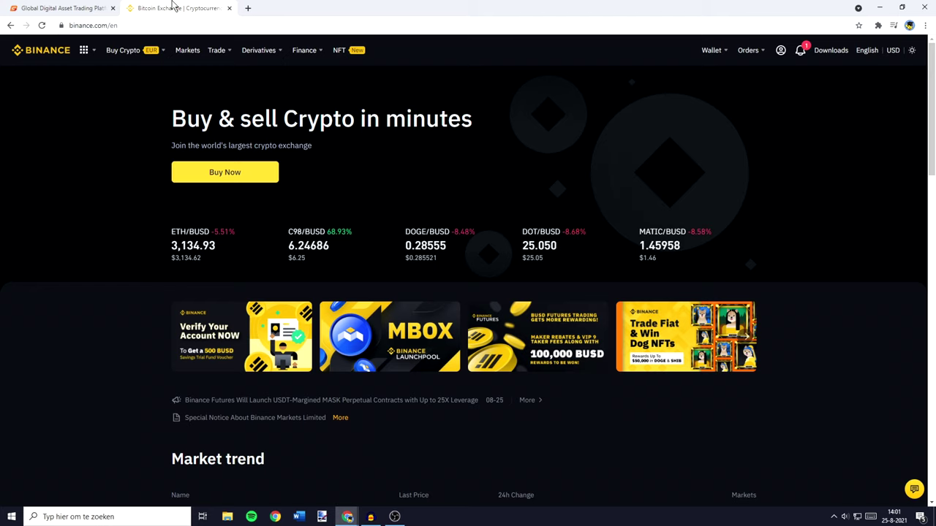
# Open Binance's Withdraw Crypto page from Fiat and Spot and select BTC Bitcoin as the coin
pyautogui.moveTo(709, 55)
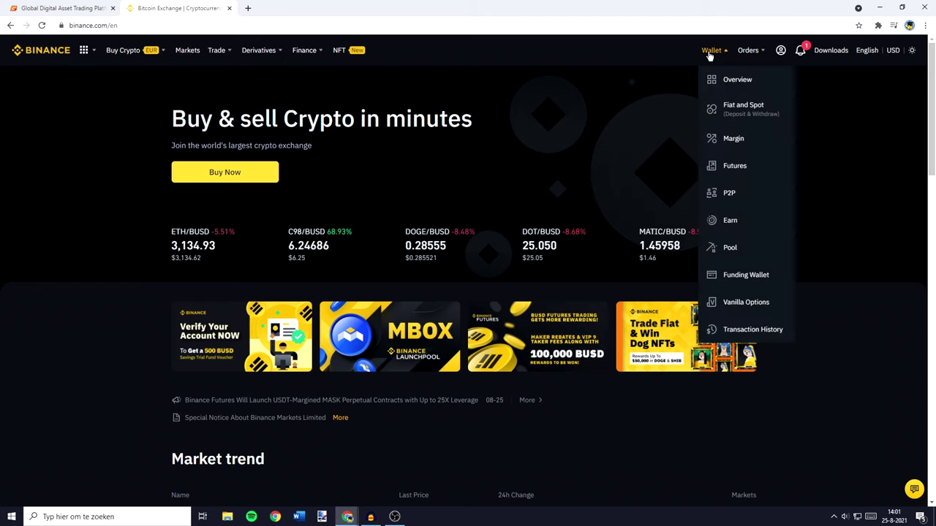
pyautogui.click(756, 109)
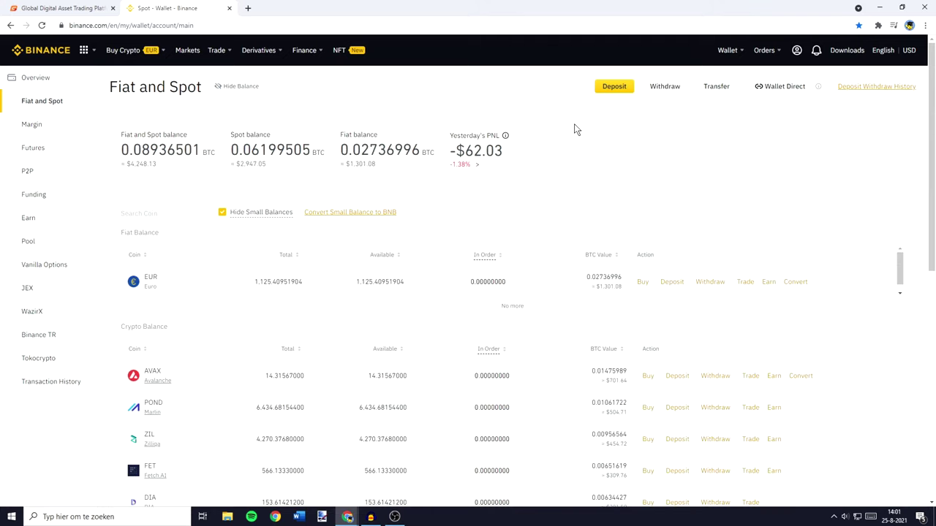
pyautogui.click(665, 87)
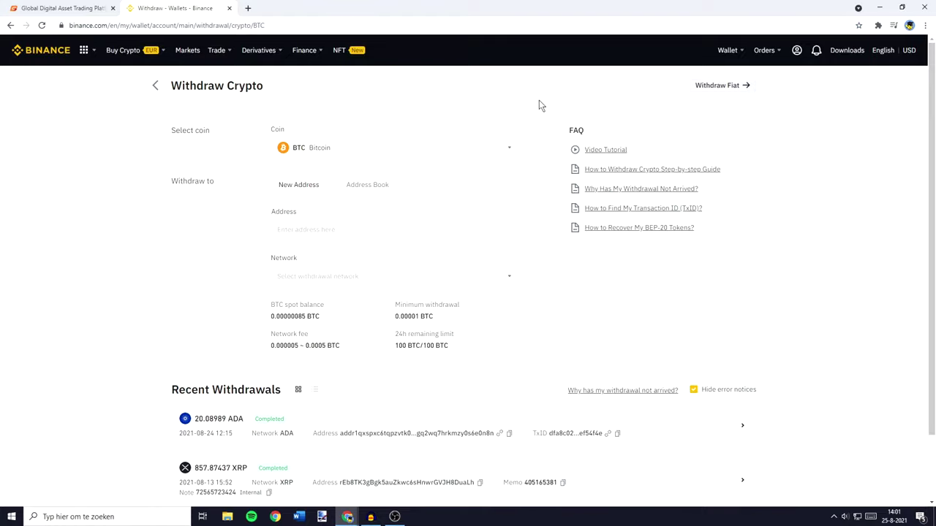
pyautogui.click(383, 149)
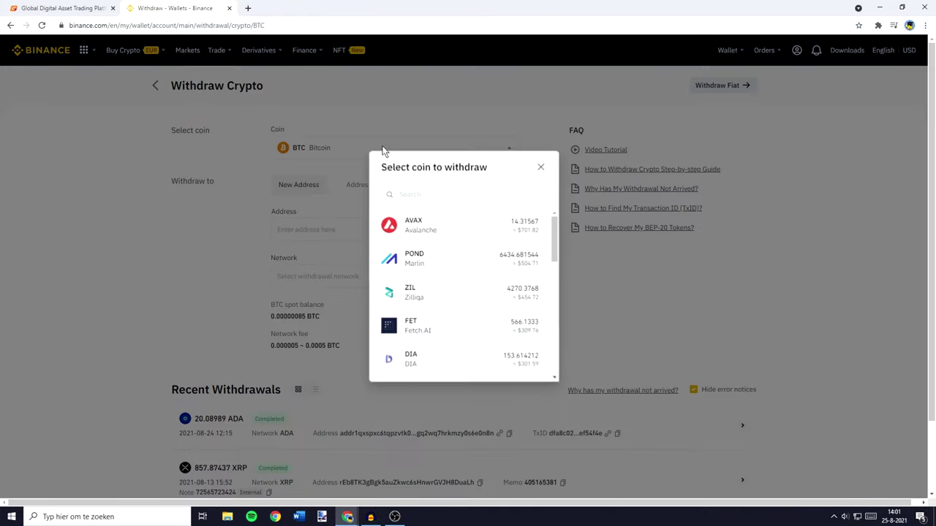
pyautogui.click(409, 194)
pyautogui.write('btc')
pyautogui.click(433, 228)
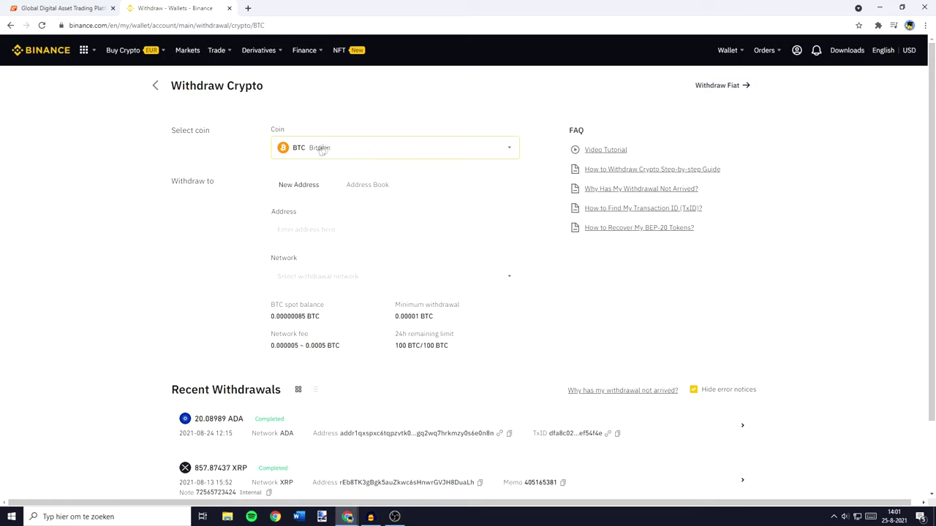
# Paste the BitGlobal deposit address into Binance's withdrawal form and choose the BTC Bitcoin(BTC) network
pyautogui.click(322, 227)
pyautogui.hotkey('ctrl', 'v')
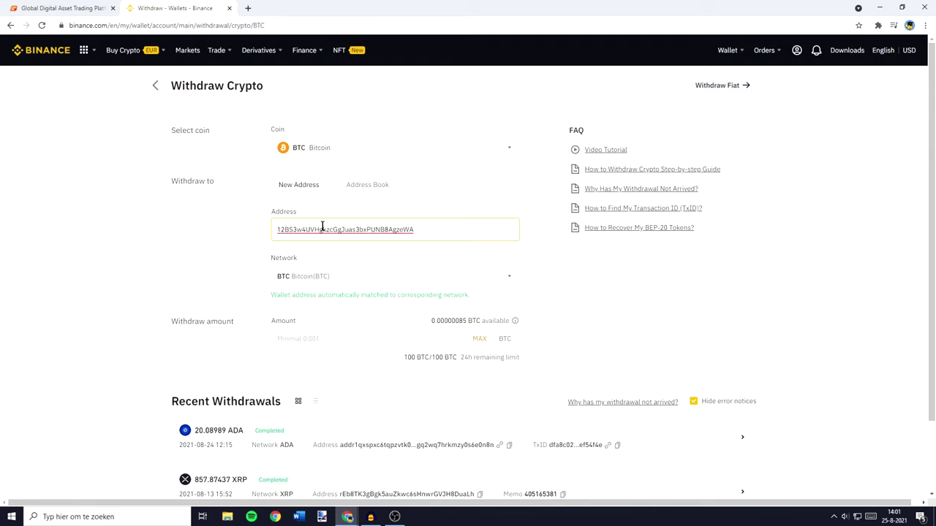
pyautogui.click(226, 238)
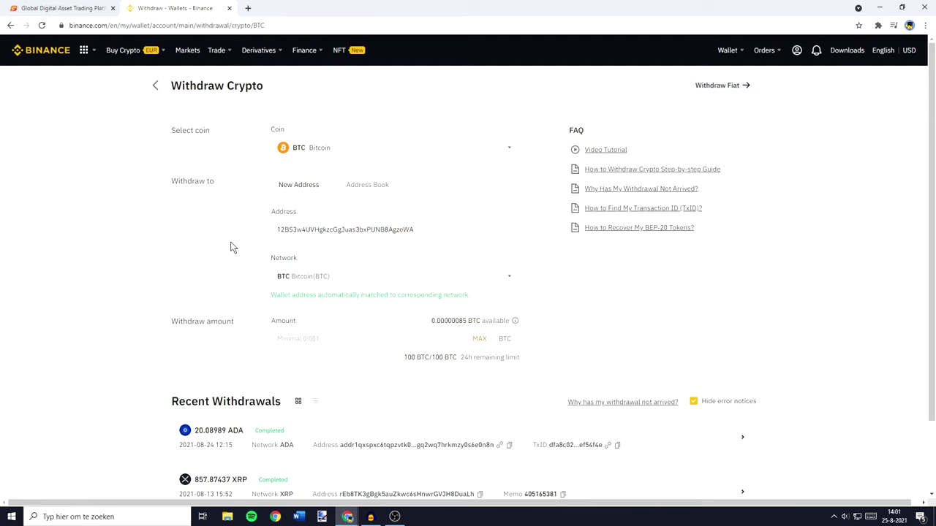
pyautogui.click(345, 282)
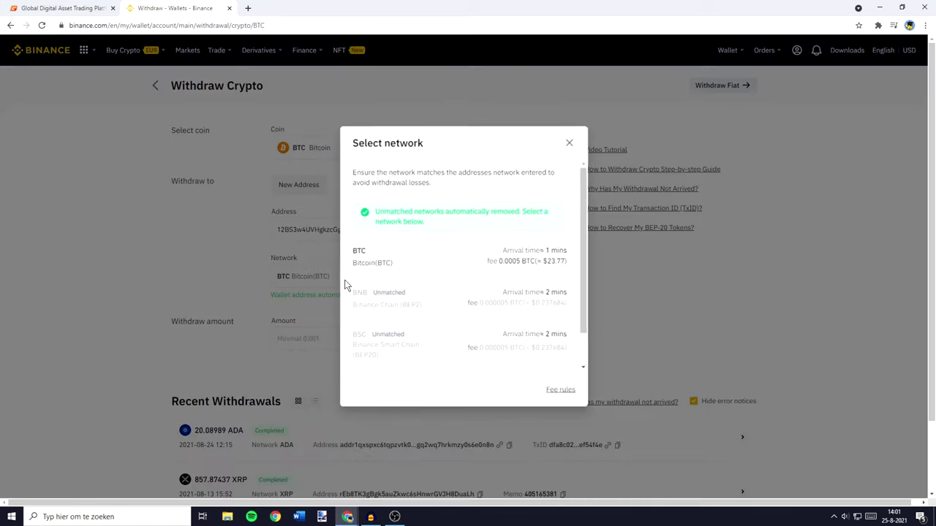
pyautogui.click(416, 262)
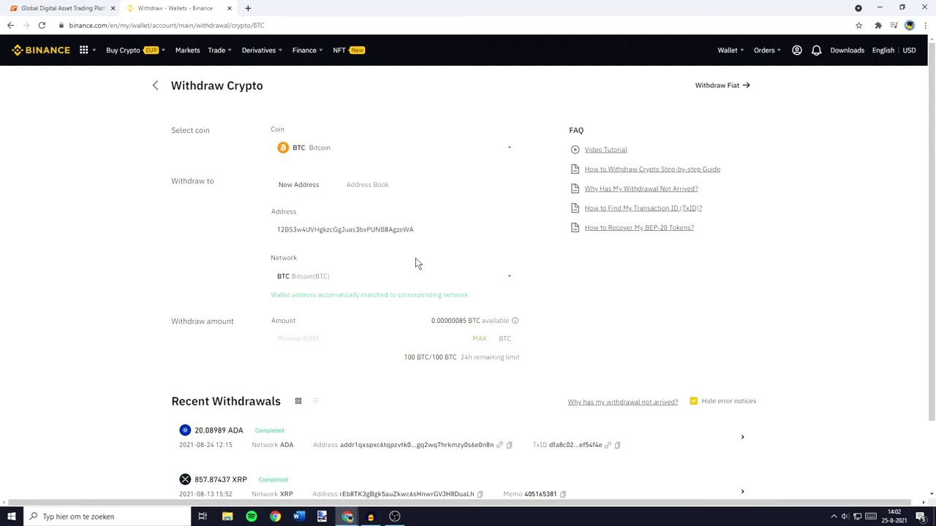
# Set the Binance withdrawal amount to the full 0.02 BTC balance, submit Withdraw, and close the tab
pyautogui.click(328, 342)
pyautogui.write('0')
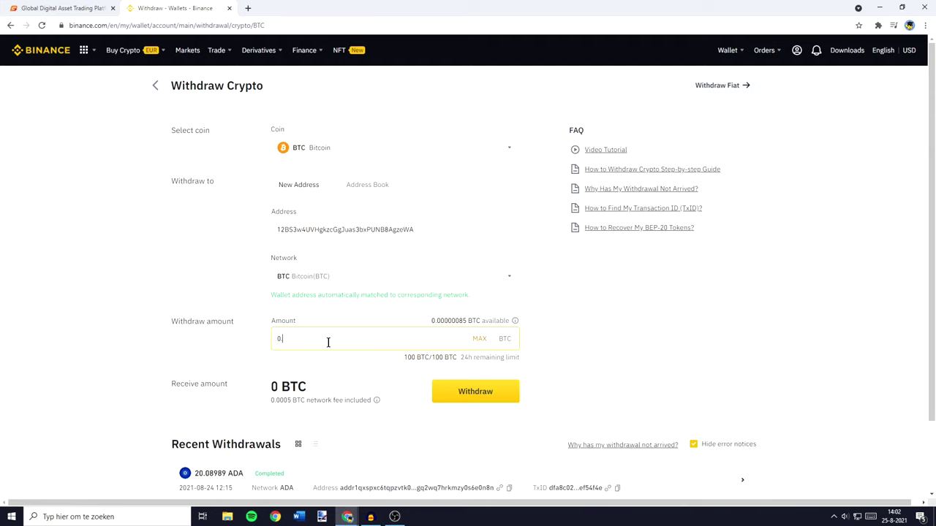
pyautogui.write('.00000085')
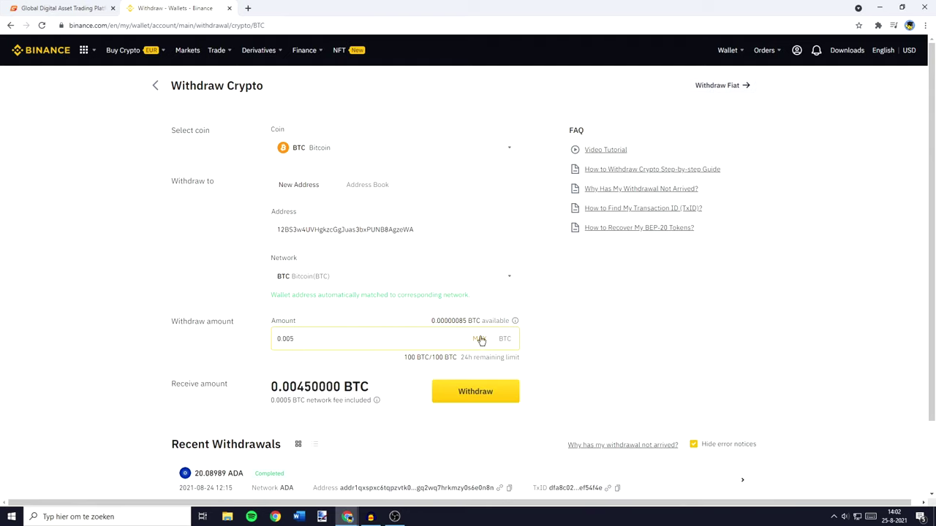
pyautogui.click(479, 339)
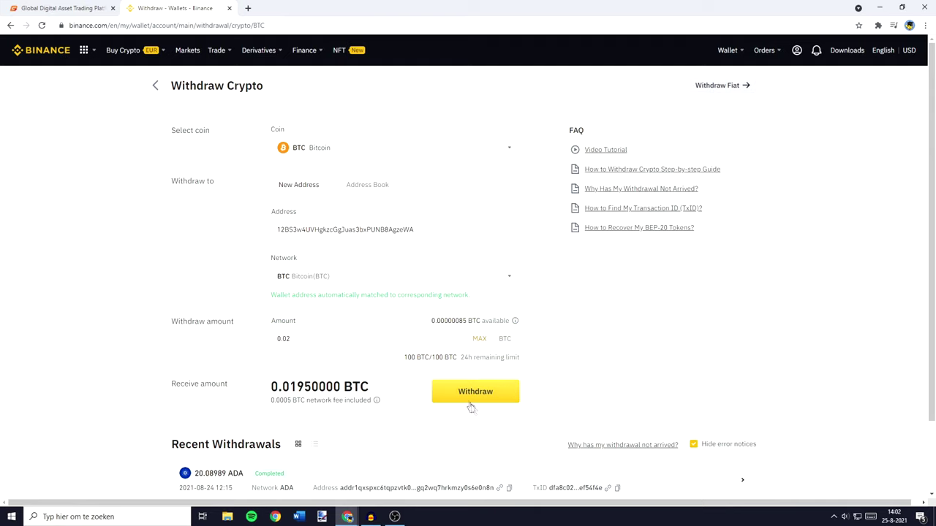
pyautogui.click(472, 394)
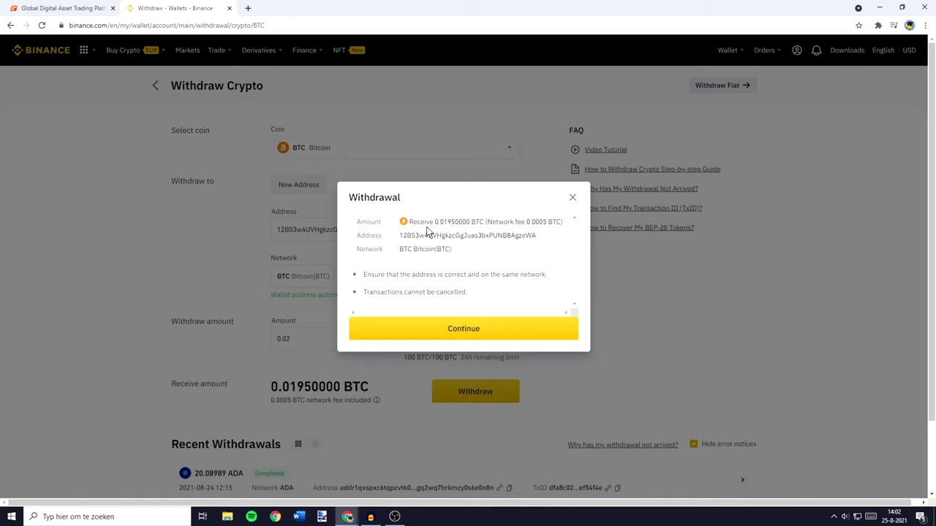
pyautogui.hotkey('ctrl', 'w')
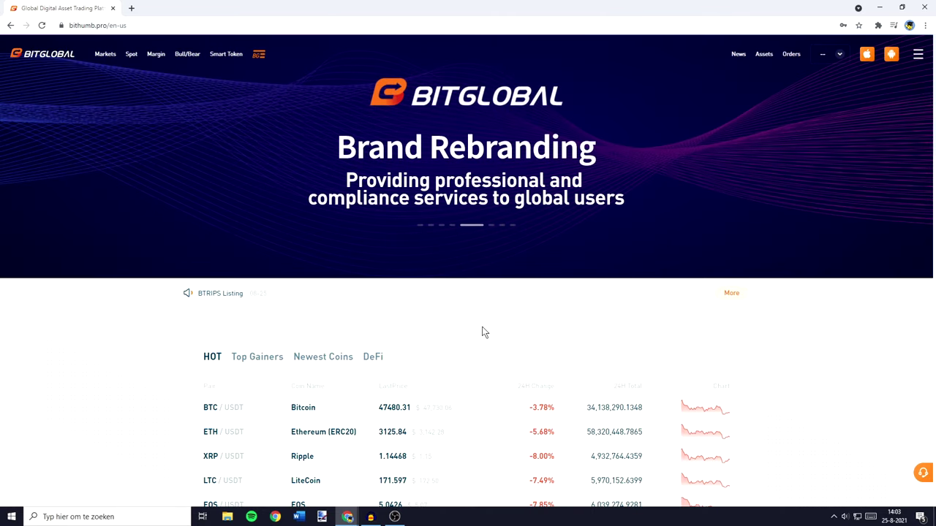
# Open BitGlobal's Withdrawal page and select BTC Bitcoin as the coin by searching 'btc'
pyautogui.moveTo(766, 63)
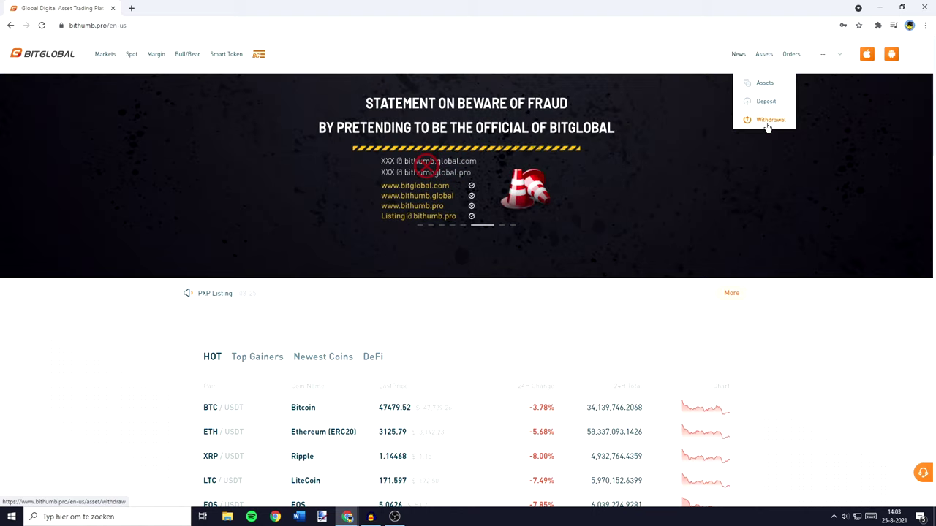
pyautogui.click(767, 127)
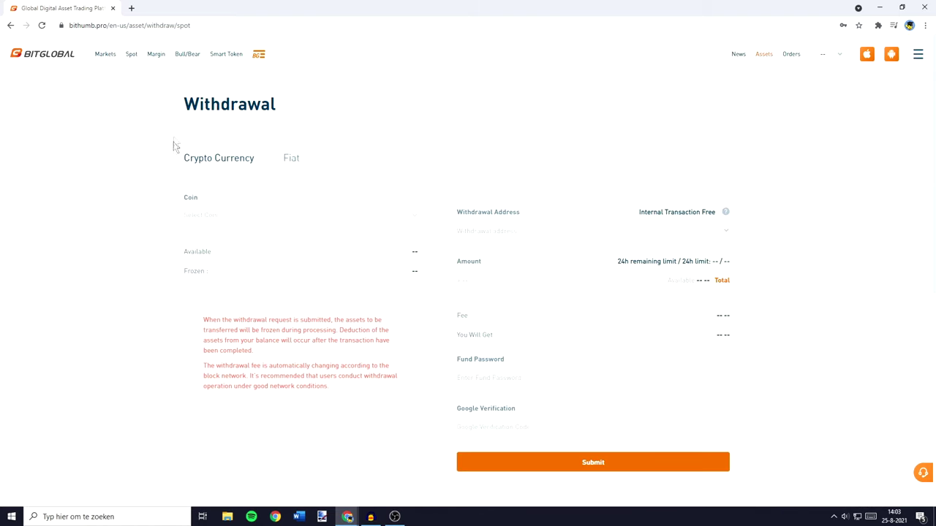
pyautogui.click(234, 226)
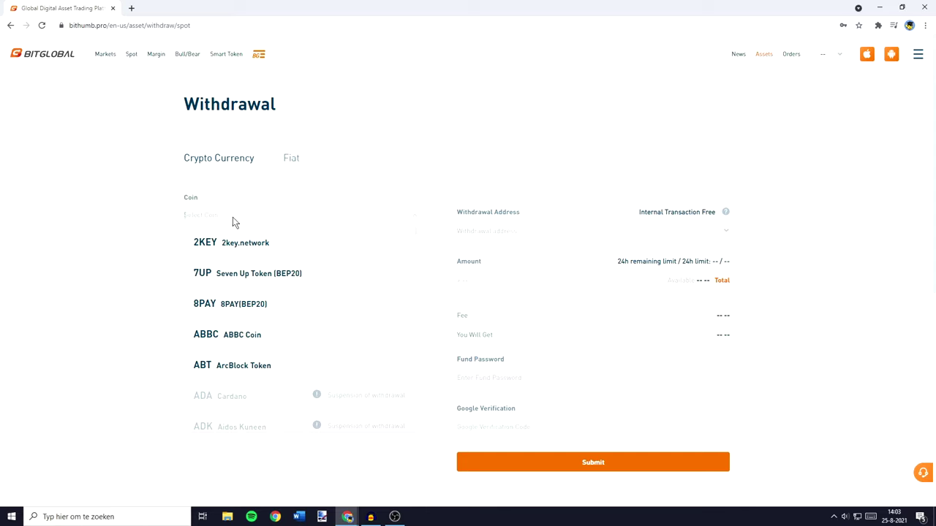
pyautogui.write('btc')
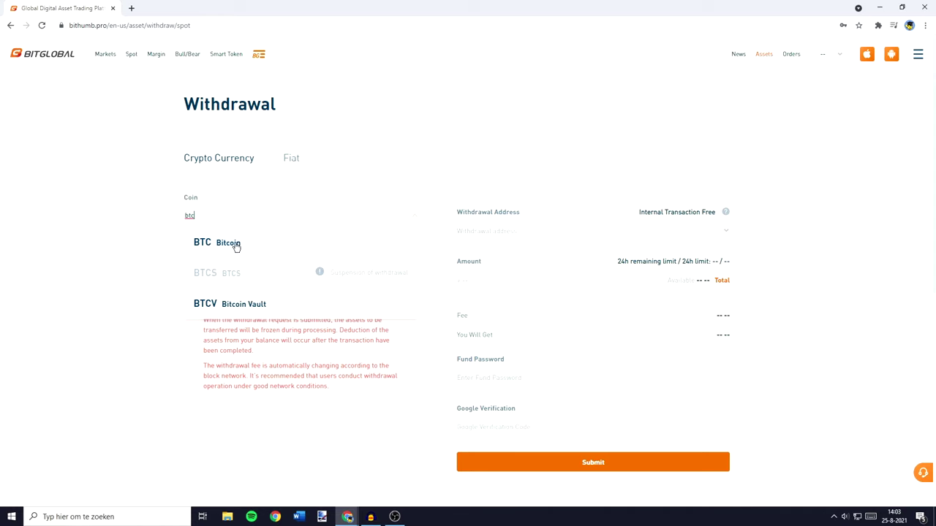
pyautogui.click(235, 244)
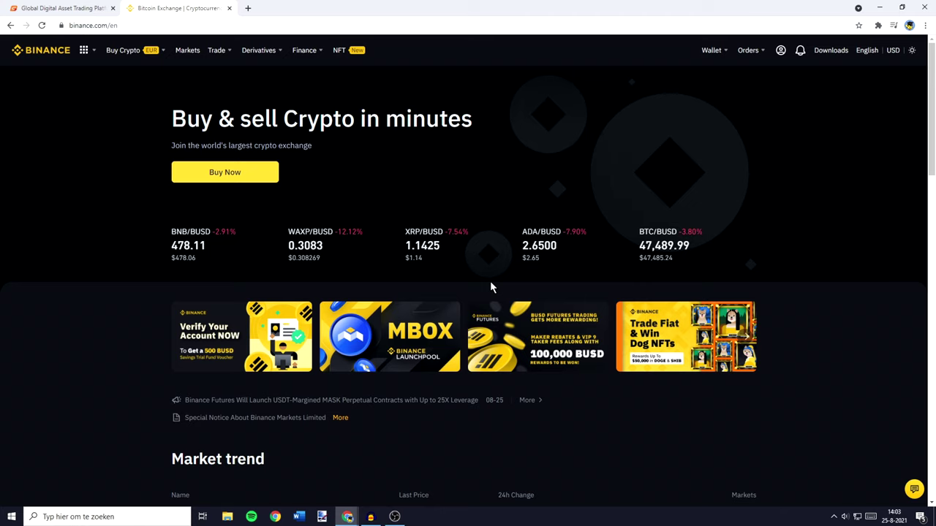
# Open Binance's Deposit Crypto page for BTC on the Bitcoin(BTC) network to show its address
pyautogui.moveTo(732, 49)
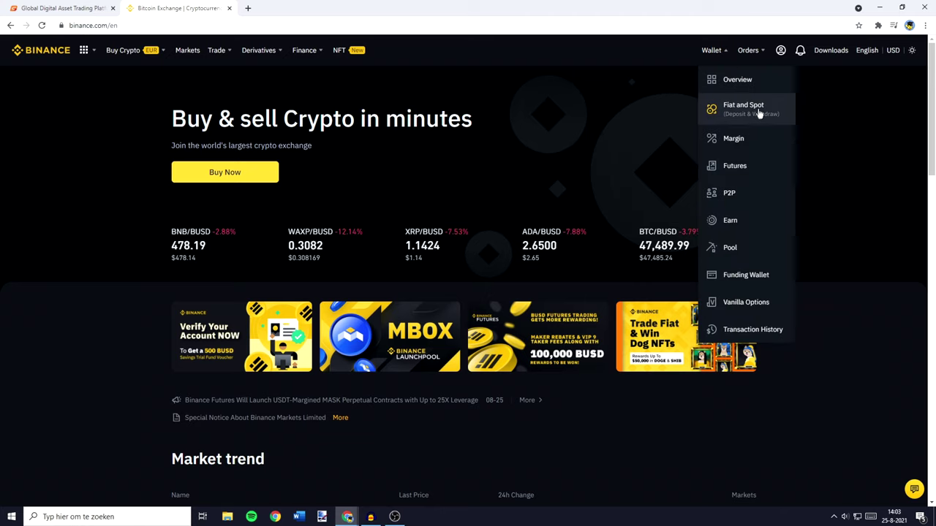
pyautogui.click(758, 111)
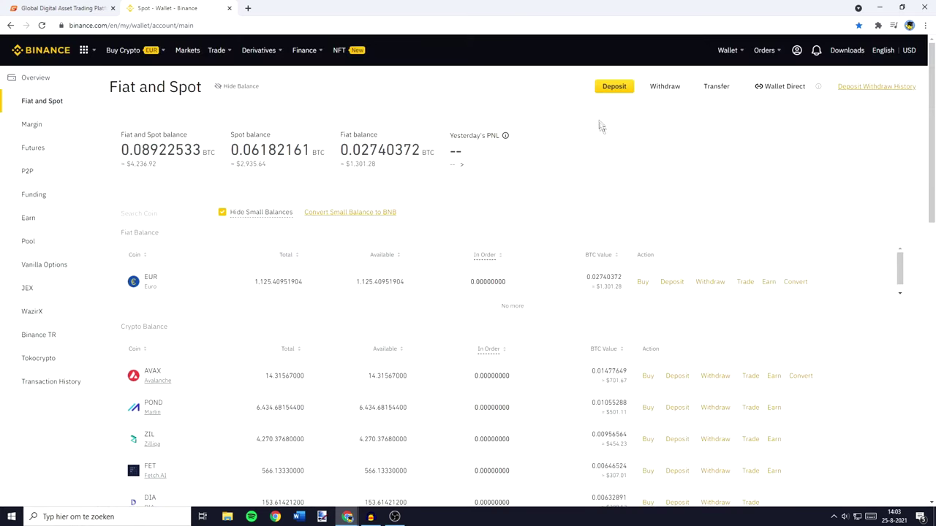
pyautogui.click(613, 88)
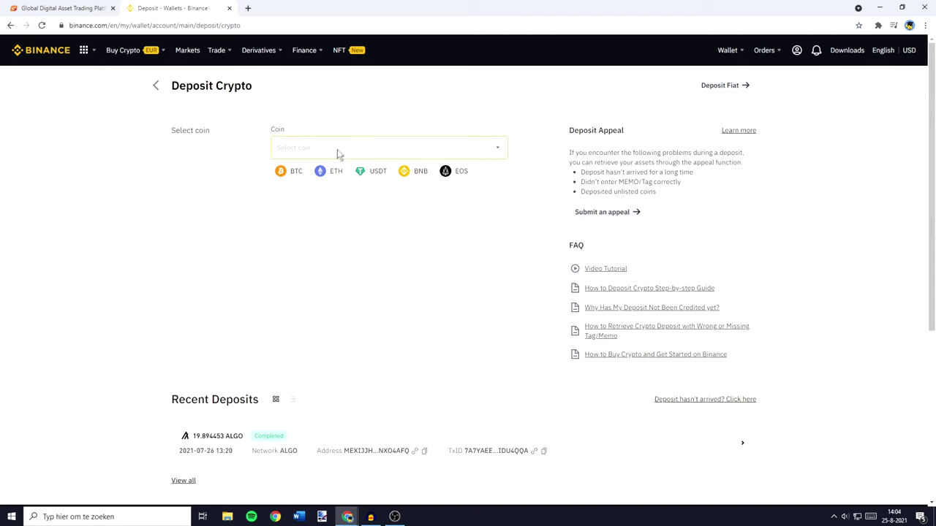
pyautogui.click(338, 148)
pyautogui.click(430, 230)
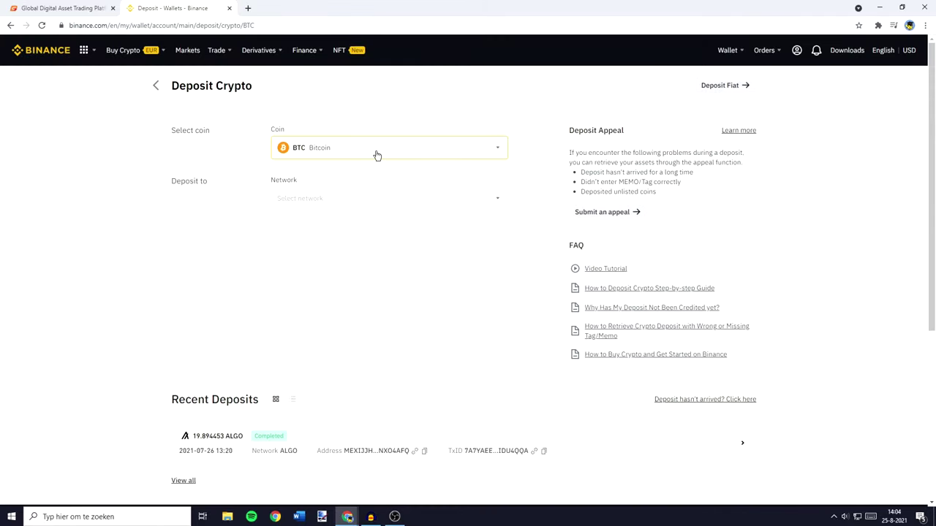
pyautogui.click(368, 208)
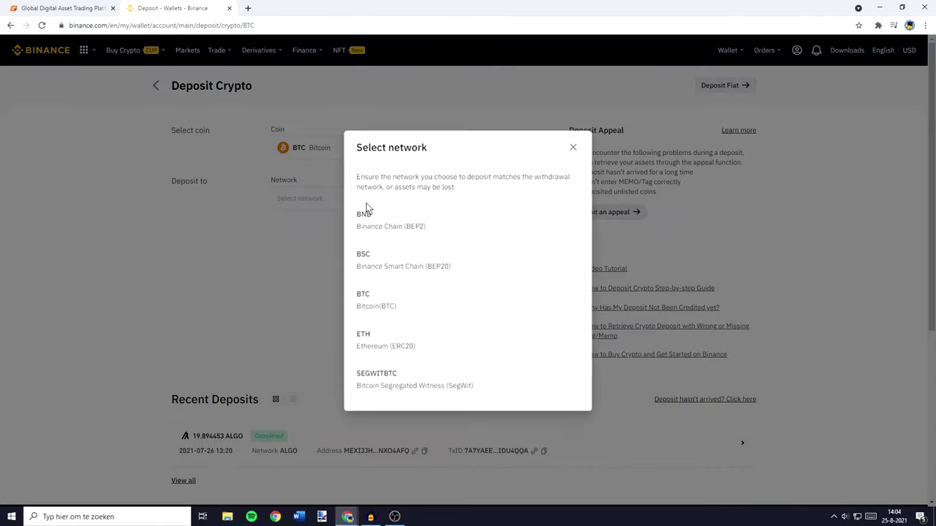
pyautogui.click(416, 303)
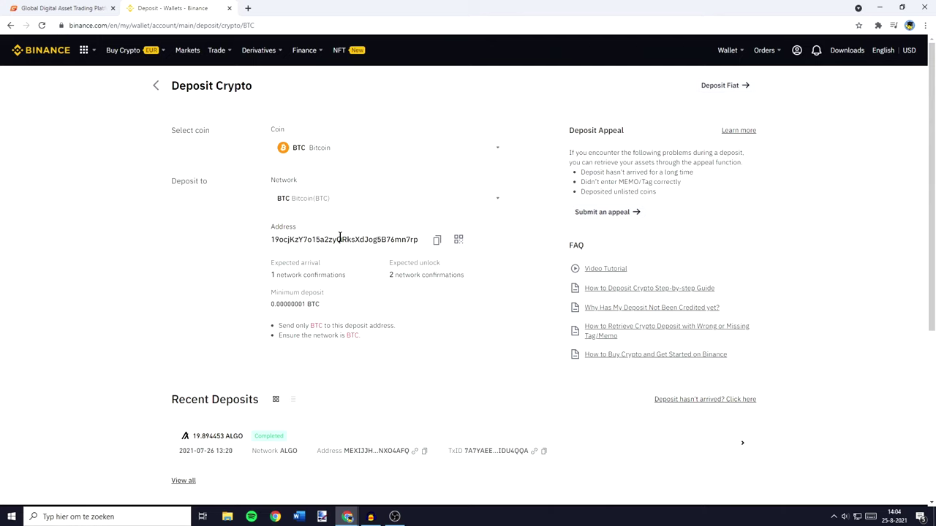
# In BitGlobal's withdrawal form, paste the Binance deposit address and enter a 0.045 BTC amount
pyautogui.click(45, 8)
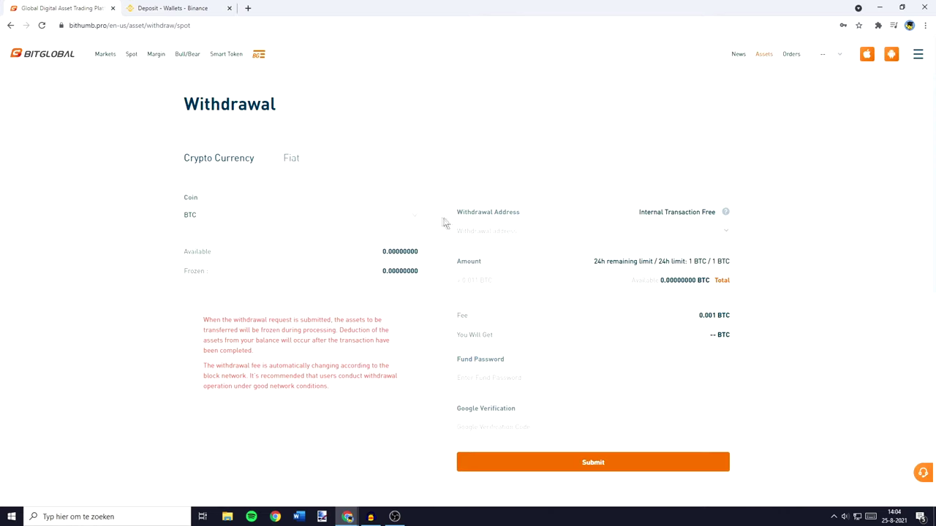
pyautogui.click(474, 229)
pyautogui.write('19ocjKzY7o15a2zyQRksXdJog5B76mn7rp')
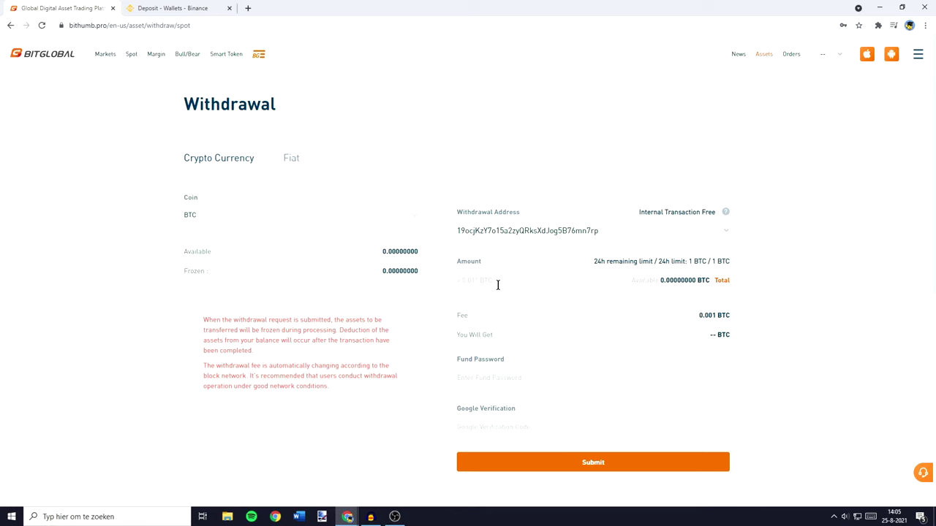
pyautogui.click(497, 285)
pyautogui.write('0.04')
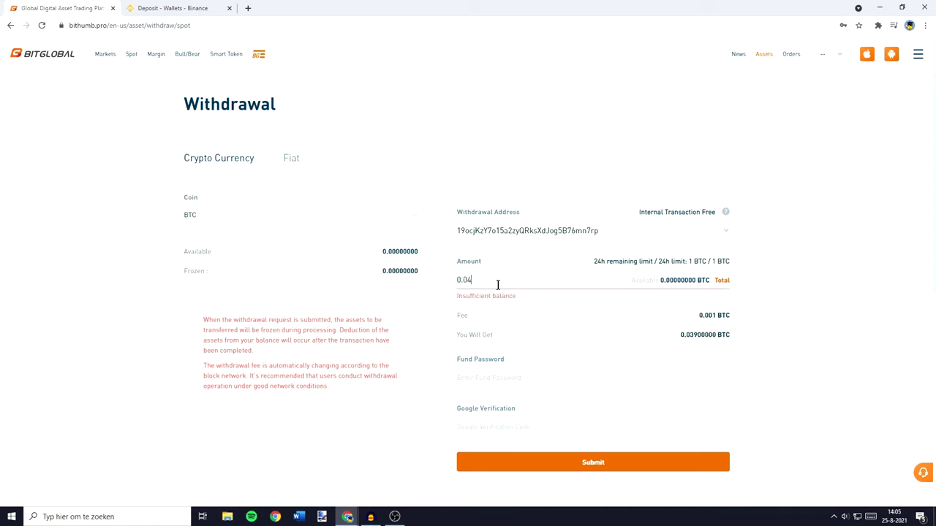
pyautogui.write('5')
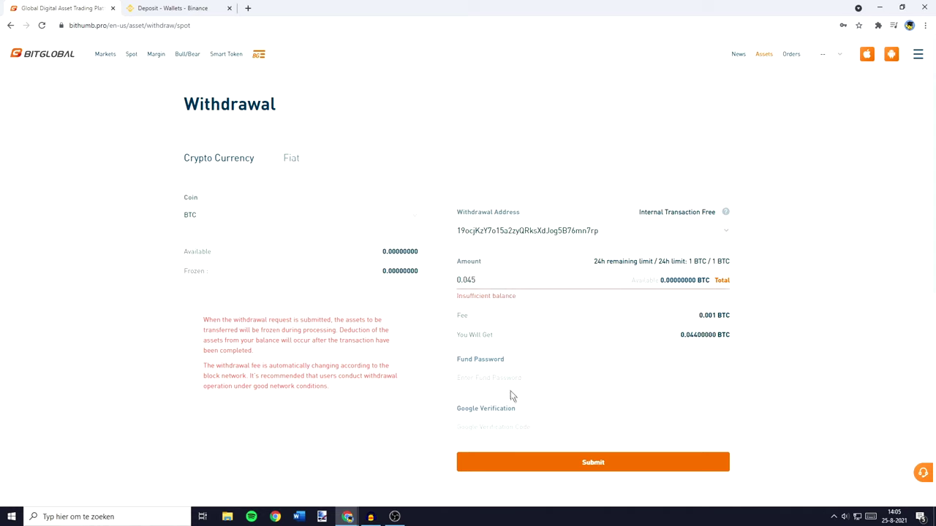